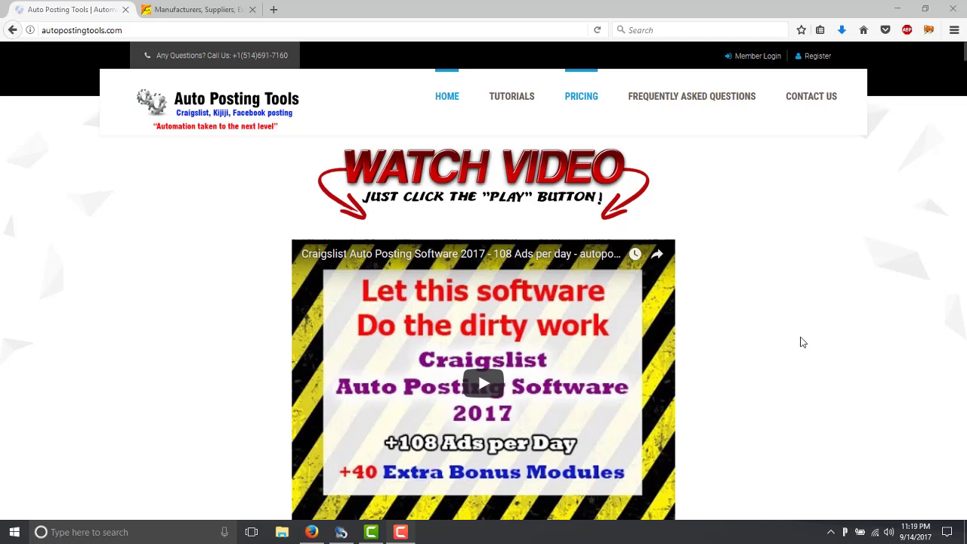
Switch to the Alibaba tab and bring up the Recent Searches list containing 'table'
click(202, 11)
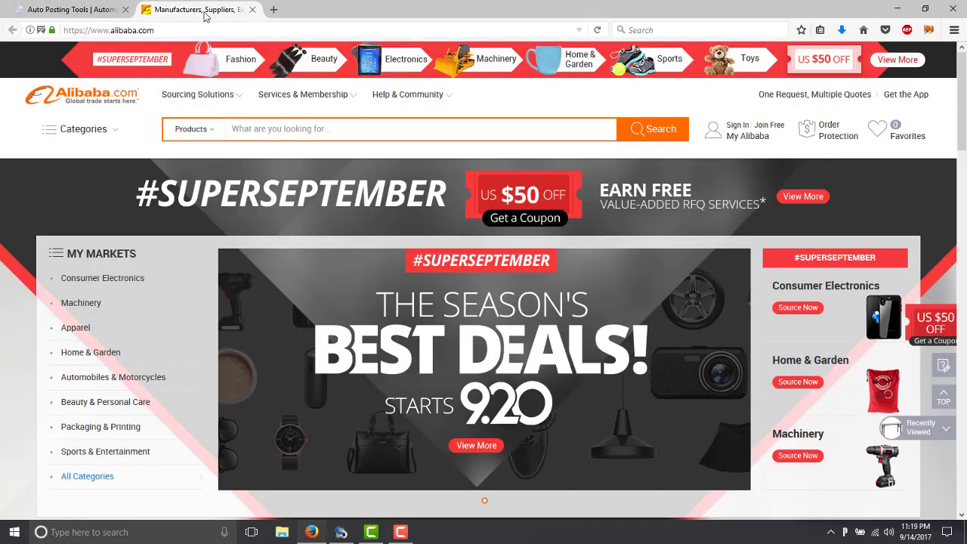
click(301, 131)
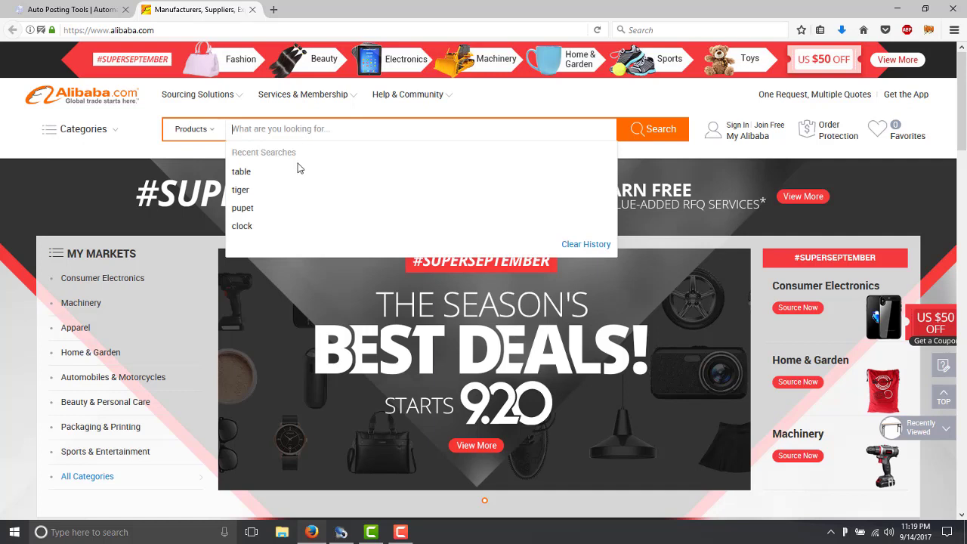
click(211, 155)
click(263, 135)
Rerun the recent 'table' search and scroll through the product listings
click(243, 172)
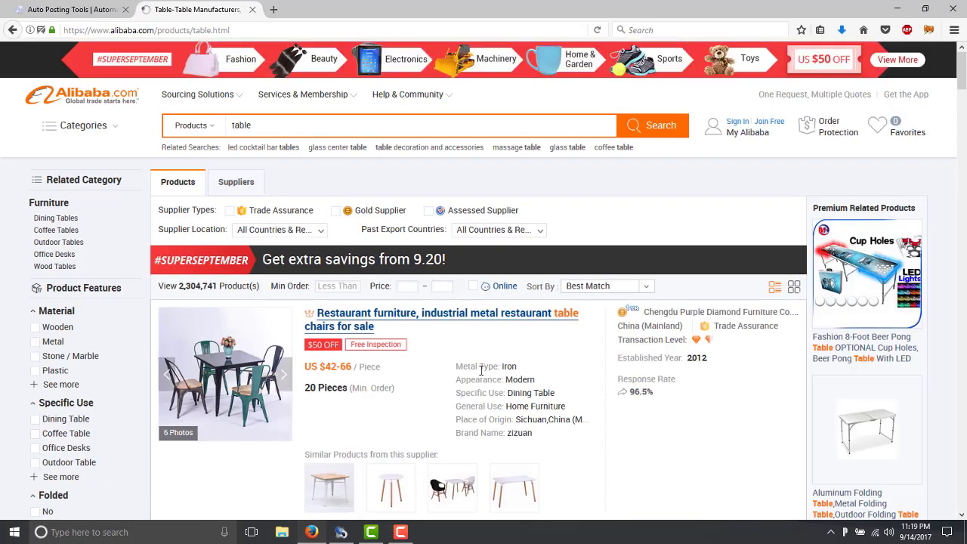
scroll(482, 375, down, 2)
scroll(481, 375, down, 1)
scroll(482, 375, down, 3)
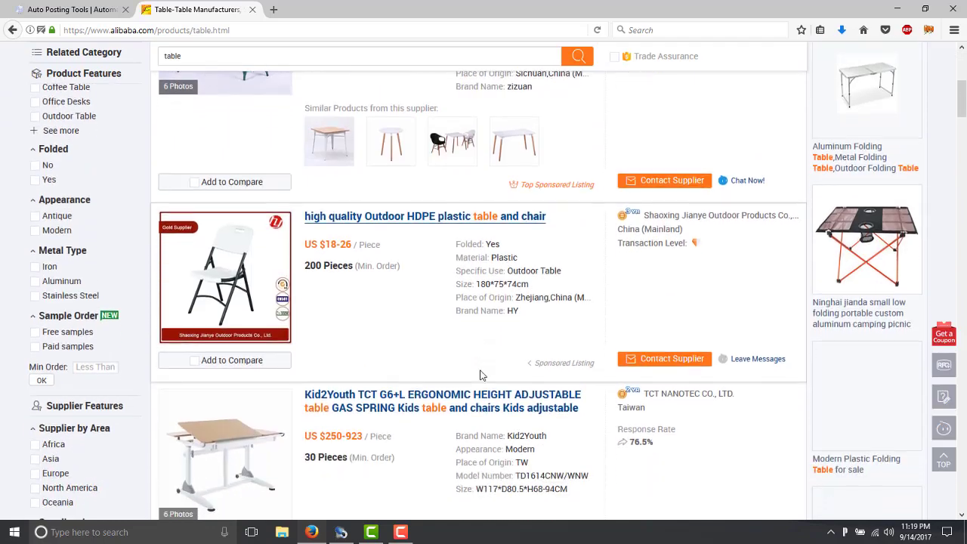
scroll(480, 375, down, 6)
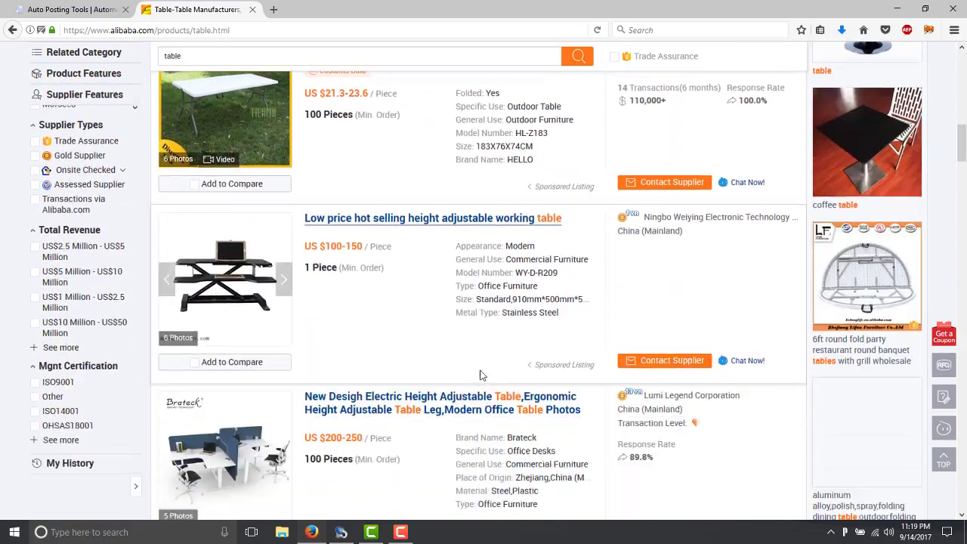
scroll(480, 375, down, 2)
scroll(480, 374, up, 6)
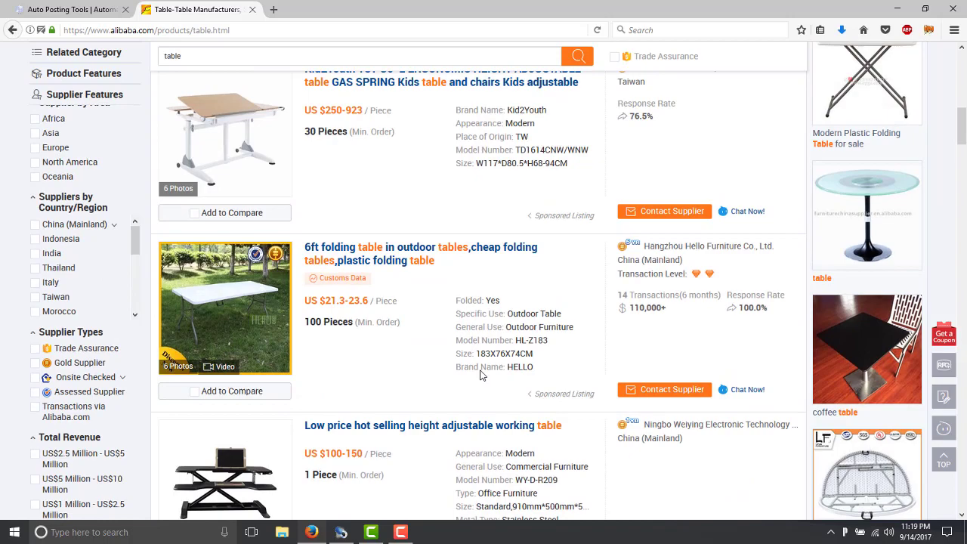
scroll(480, 372, up, 5)
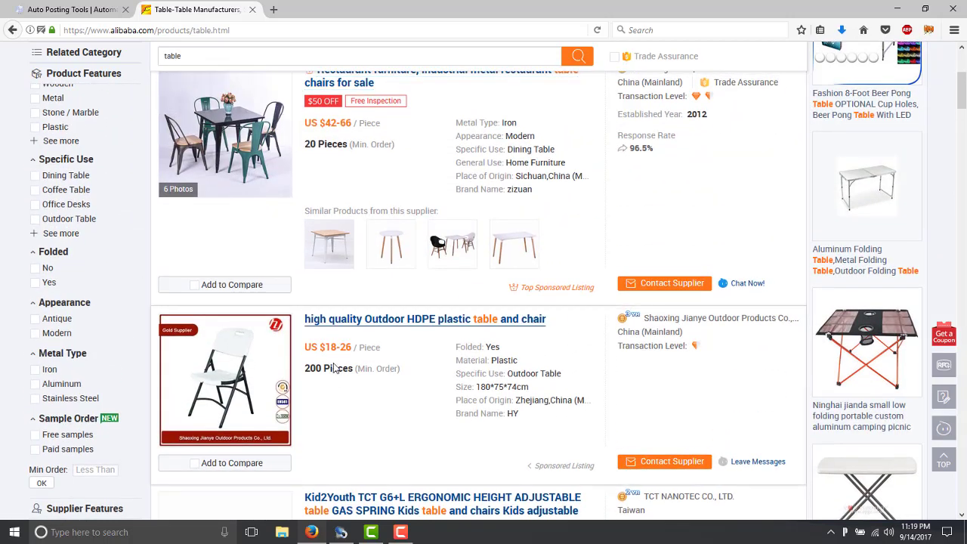
scroll(337, 366, down, 1)
scroll(337, 365, up, 2)
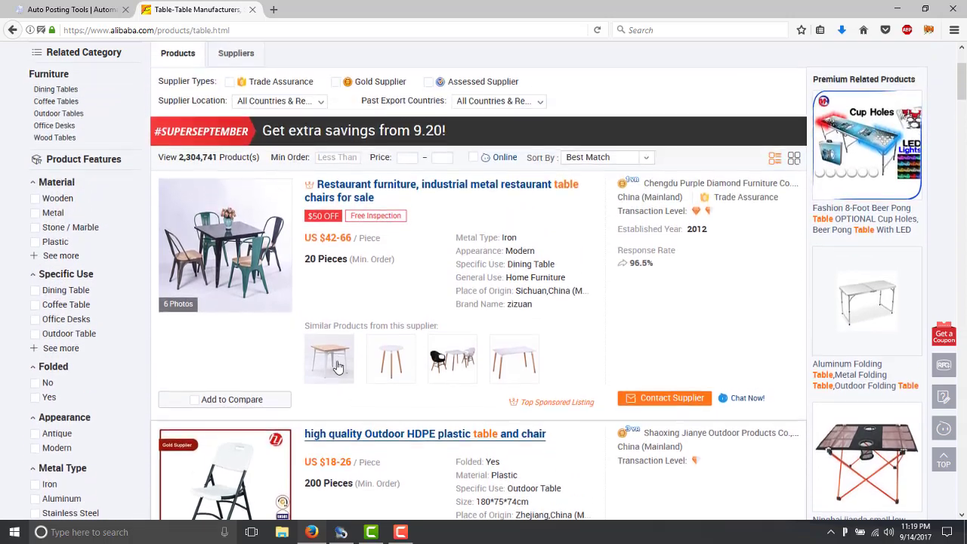
scroll(339, 367, down, 3)
scroll(339, 367, down, 3)
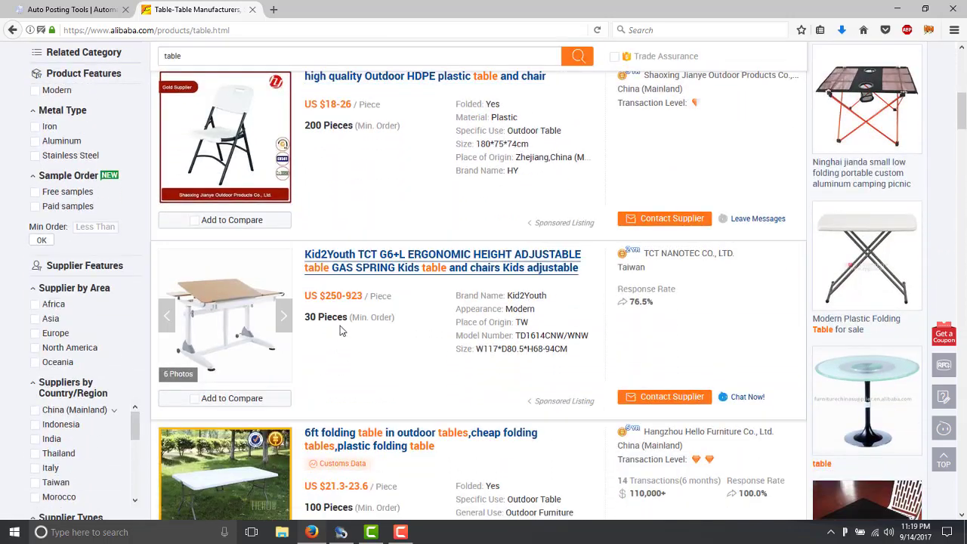
scroll(341, 328, down, 2)
scroll(341, 327, down, 1)
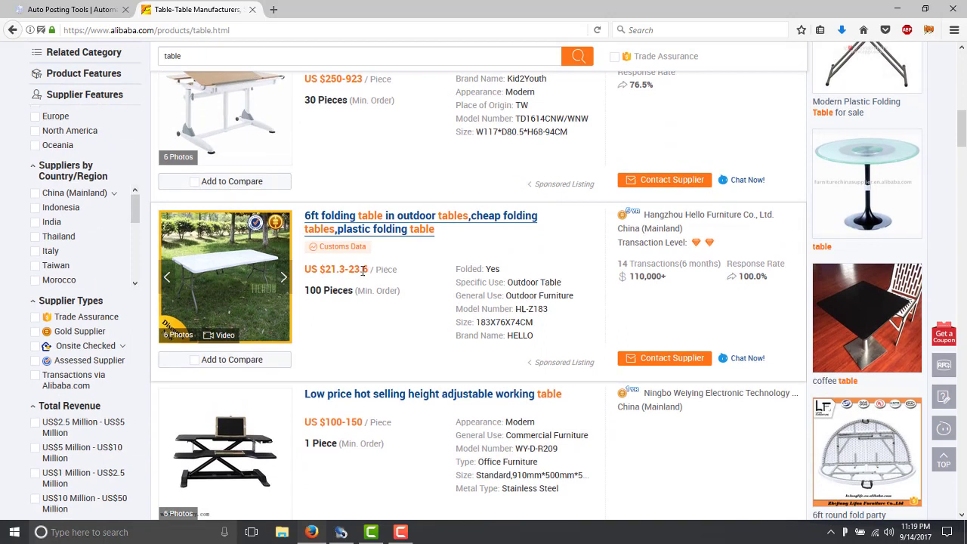
Highlight the 6ft folding table's US $21.3-23.6 price and 100-piece minimum order
drag(369, 269, 328, 268)
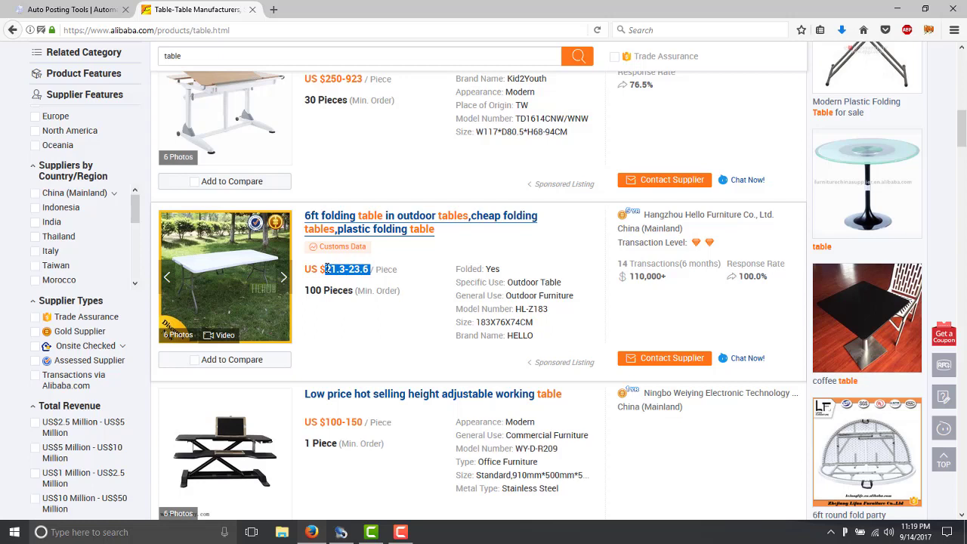
click(332, 299)
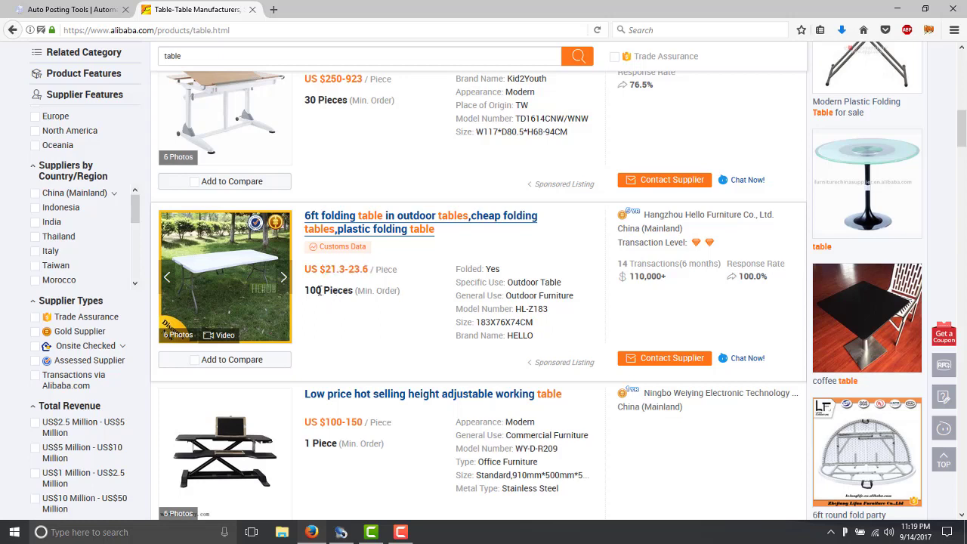
drag(320, 290, 310, 290)
click(340, 294)
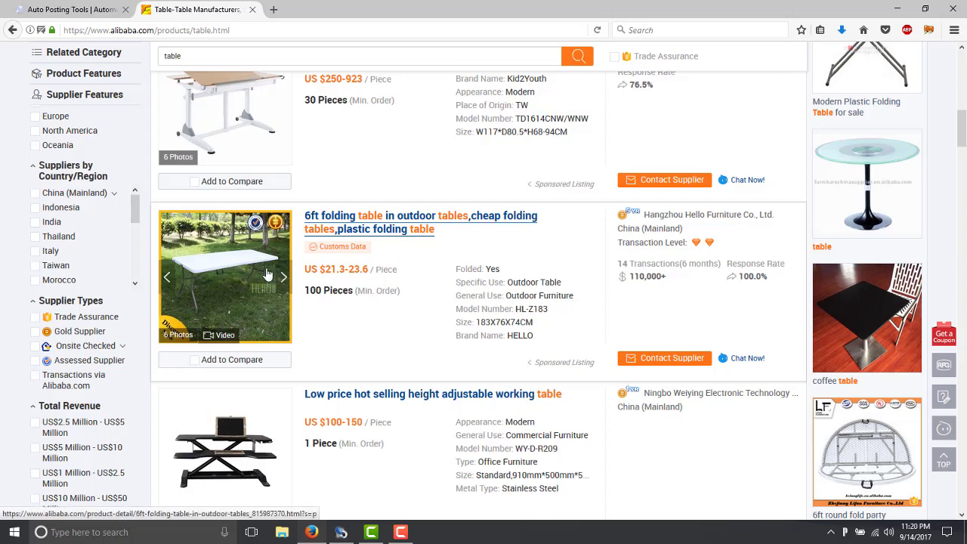
drag(371, 269, 328, 269)
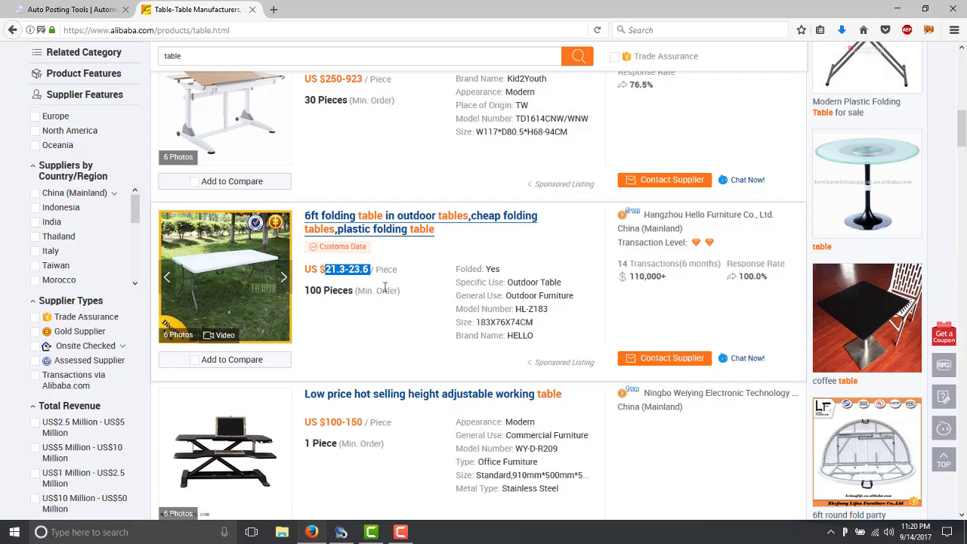
click(408, 287)
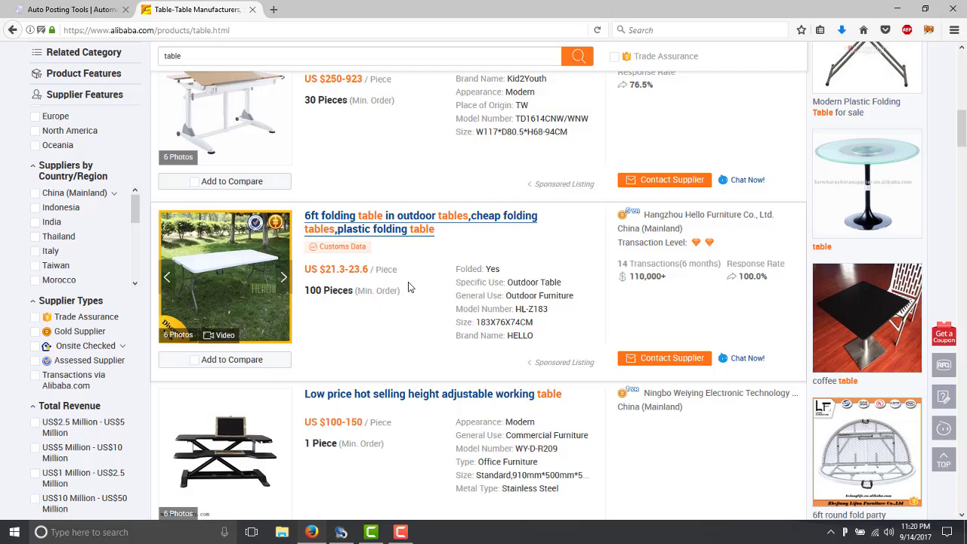
Close the current scraper window and launch a new one via Scraping > Ecomerce Modules > Alibaba Scraper
click(341, 532)
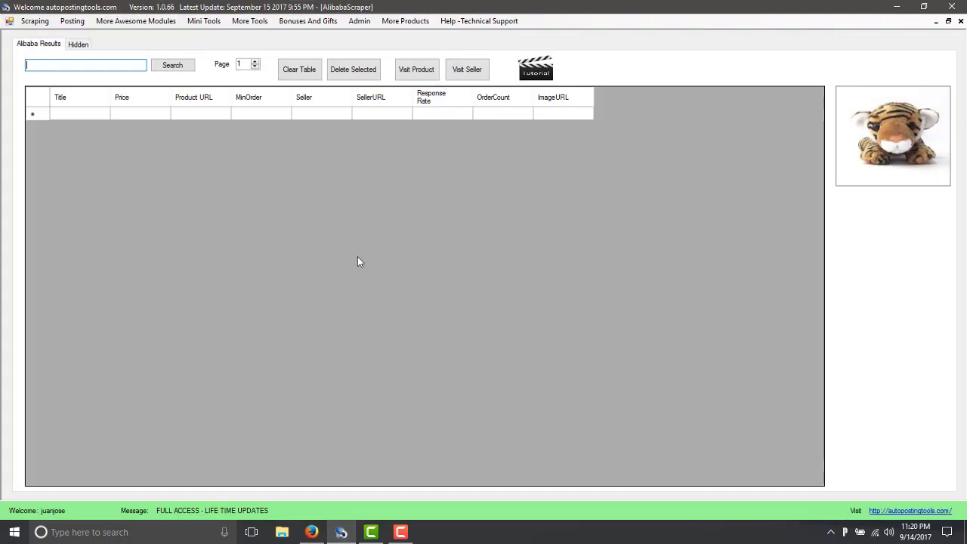
click(960, 21)
click(23, 21)
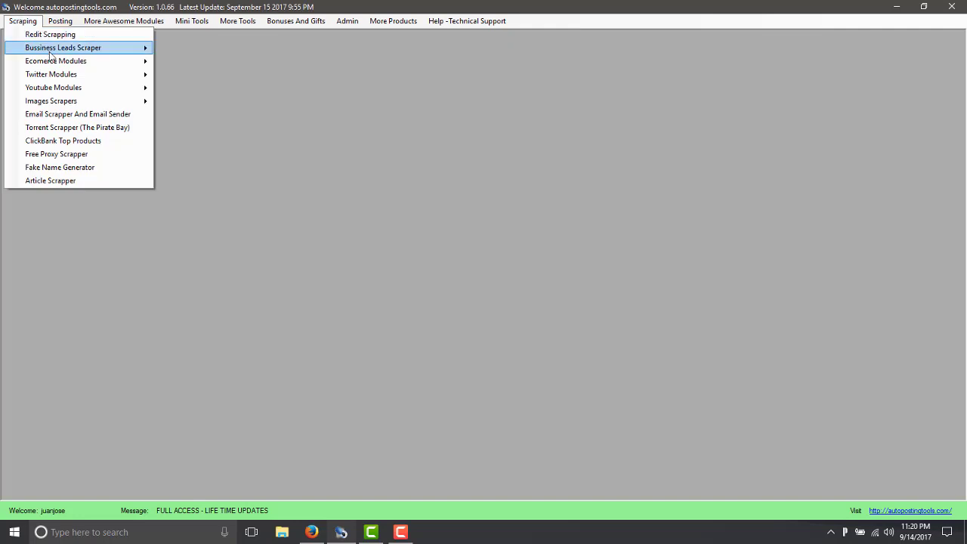
mouse_move(148, 68)
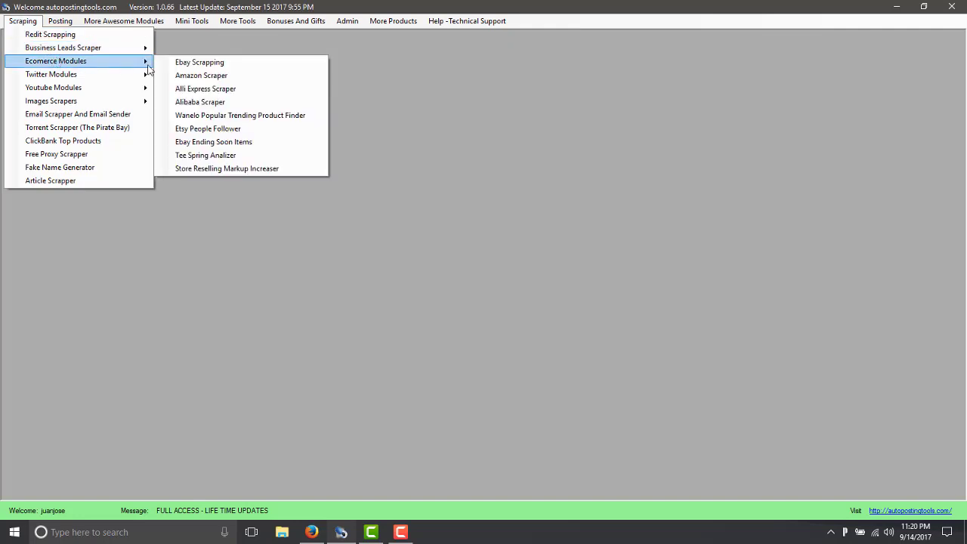
click(217, 104)
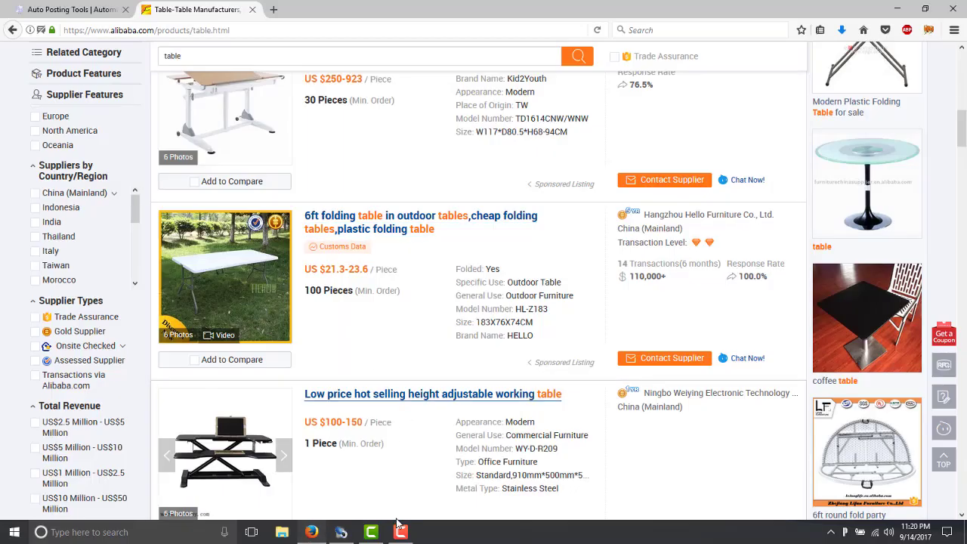
click(341, 532)
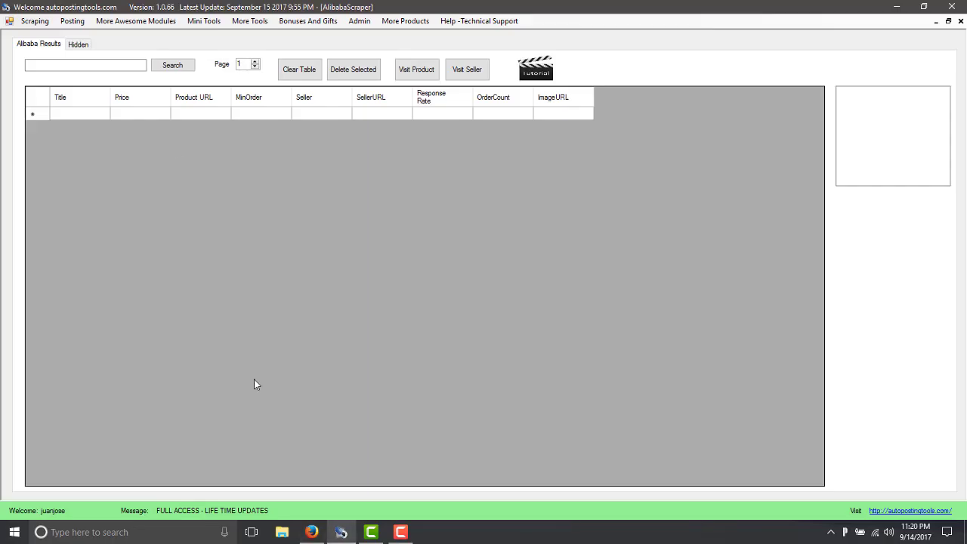
Scrape Alibaba results for 'table' with the Page spinner set to 2
click(114, 66)
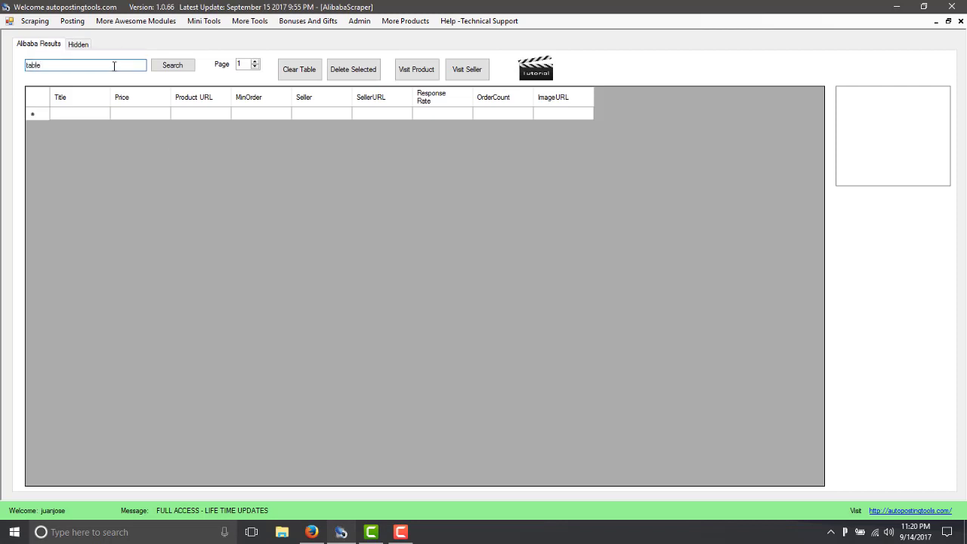
click(173, 66)
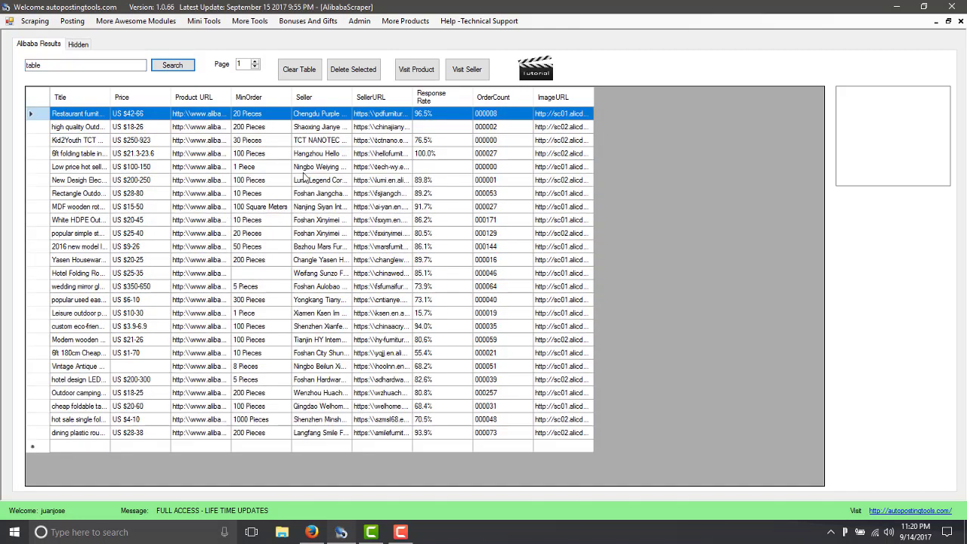
click(256, 62)
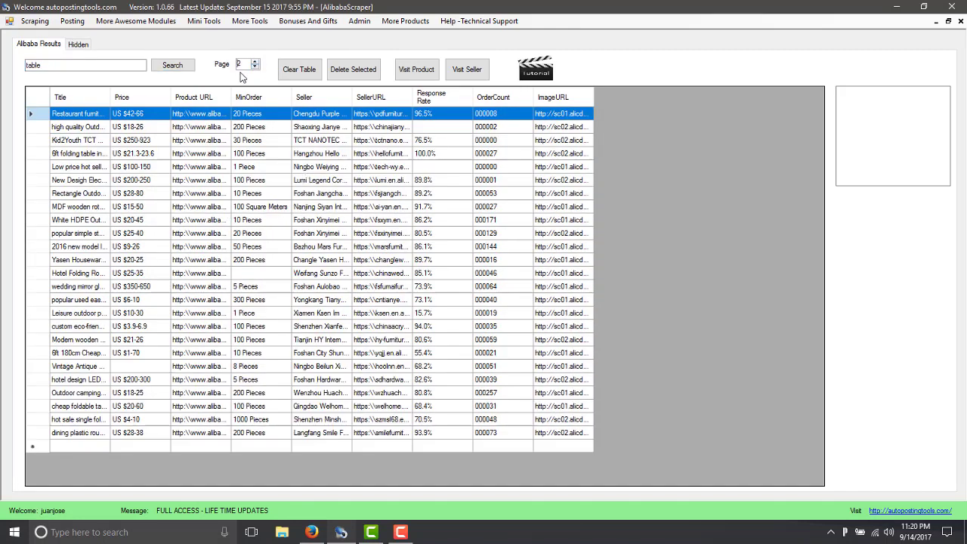
click(183, 66)
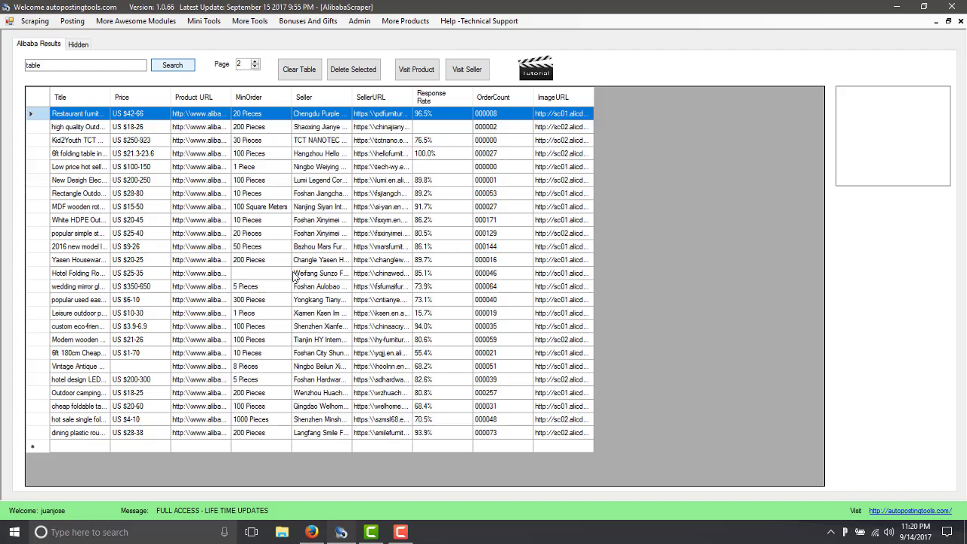
Preview the wooden table images and widen the Title column to show full product titles
click(348, 339)
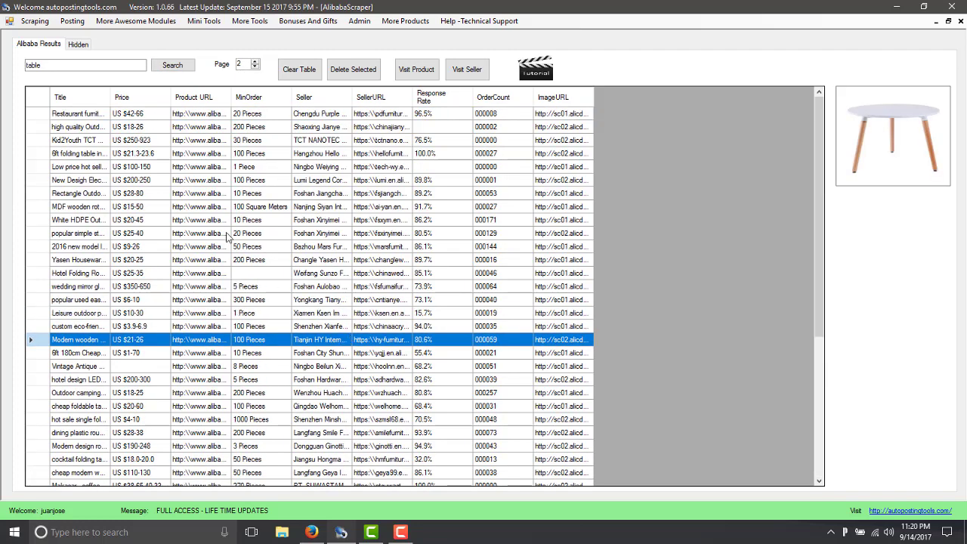
click(216, 208)
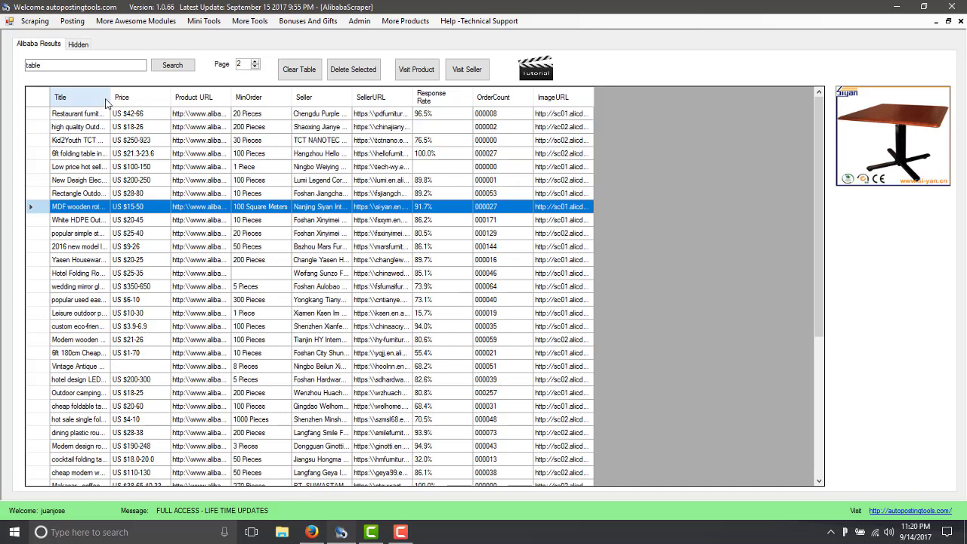
drag(110, 98, 263, 114)
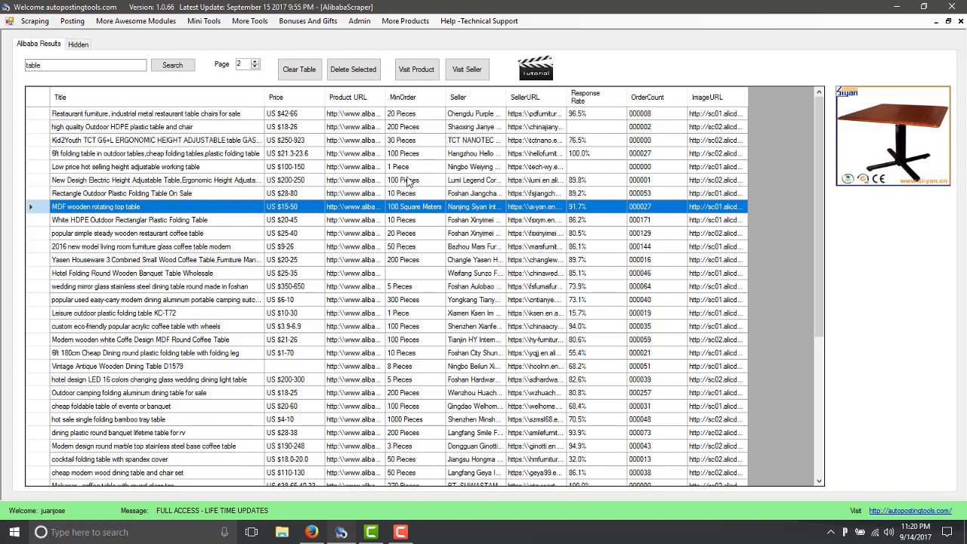
click(393, 143)
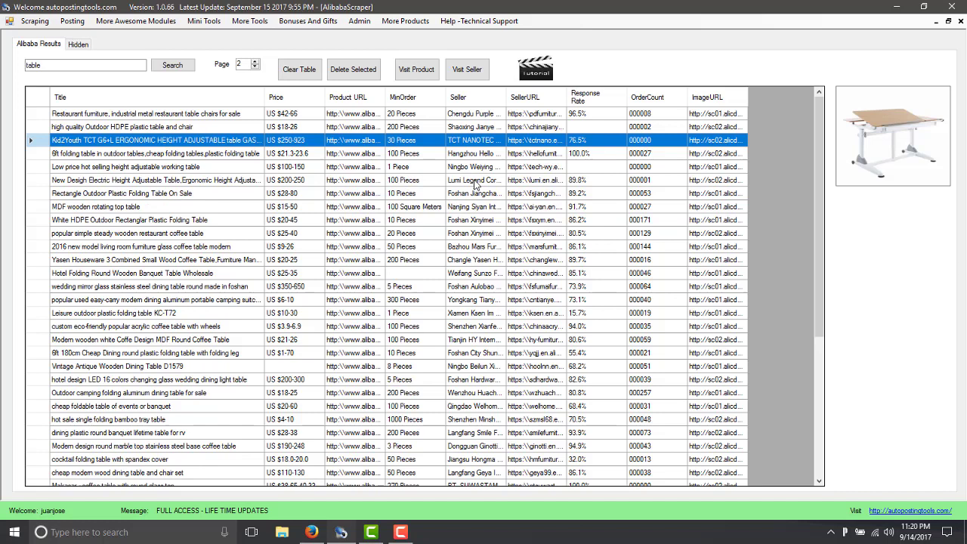
Sort by OrderCount descending and preview the leading 257-order aluminum camping table's image
click(648, 99)
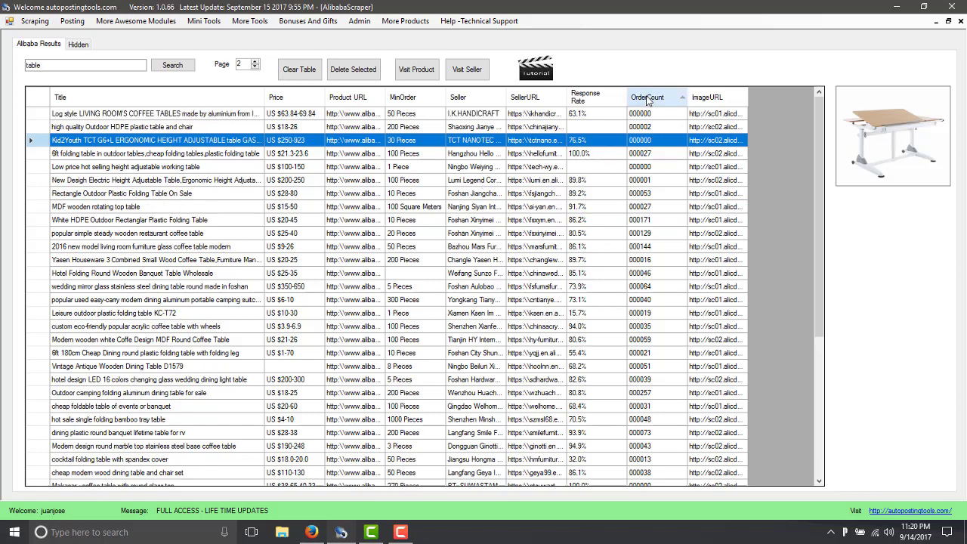
click(647, 98)
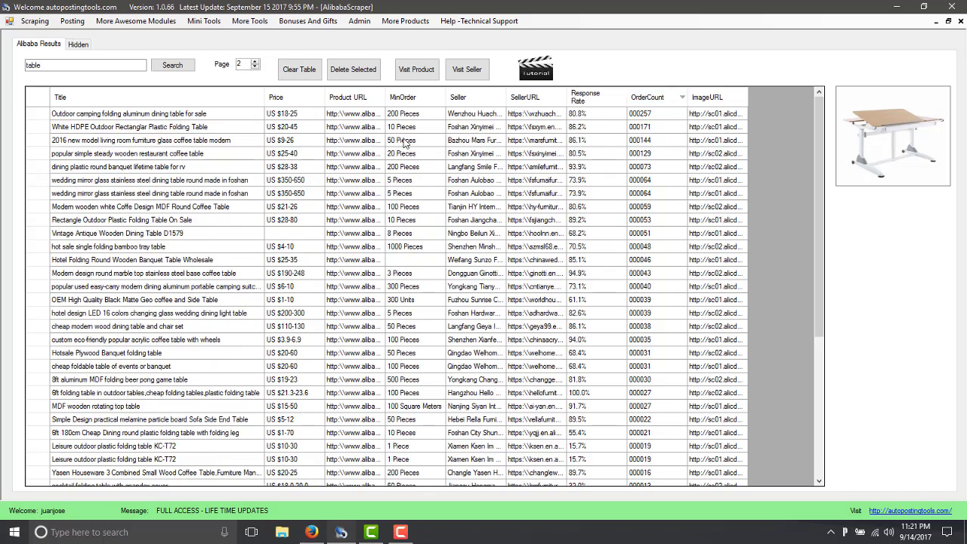
click(204, 116)
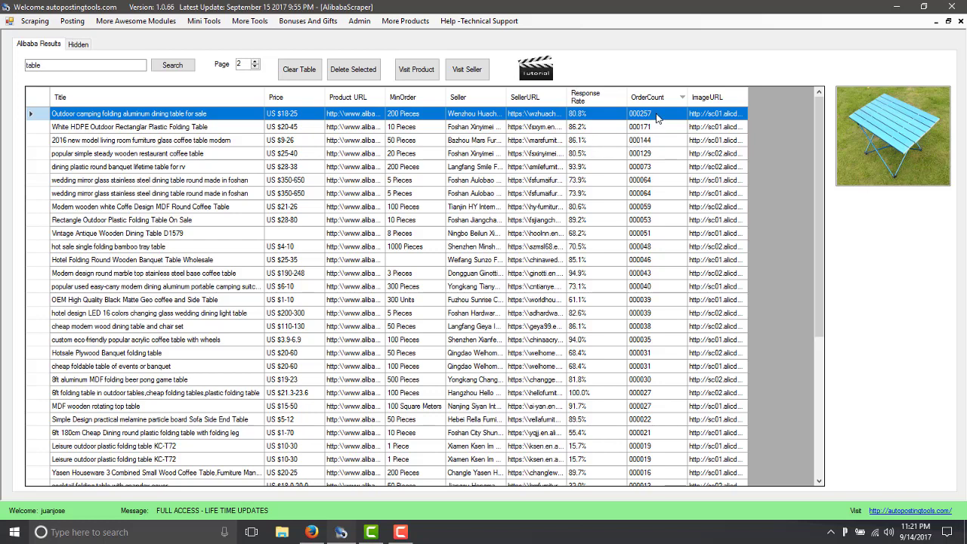
click(662, 127)
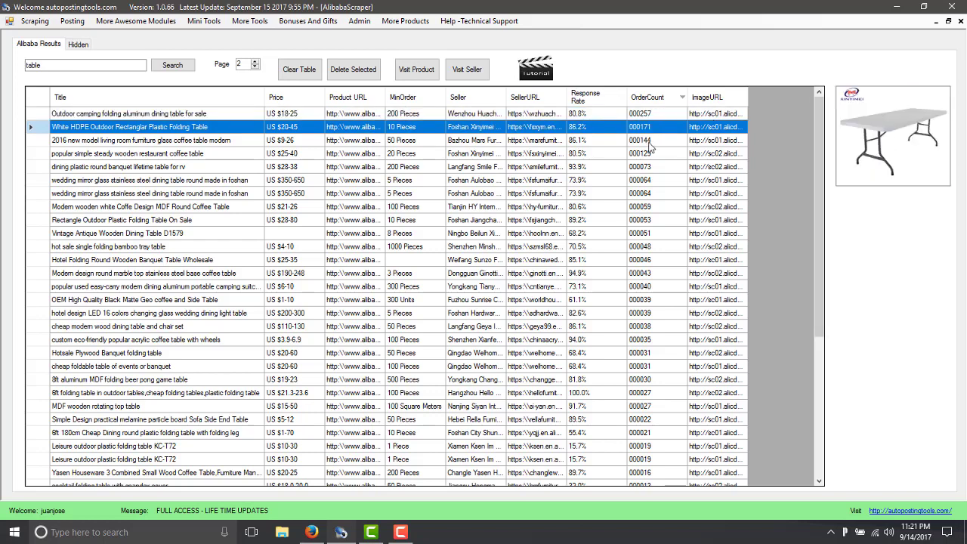
click(648, 142)
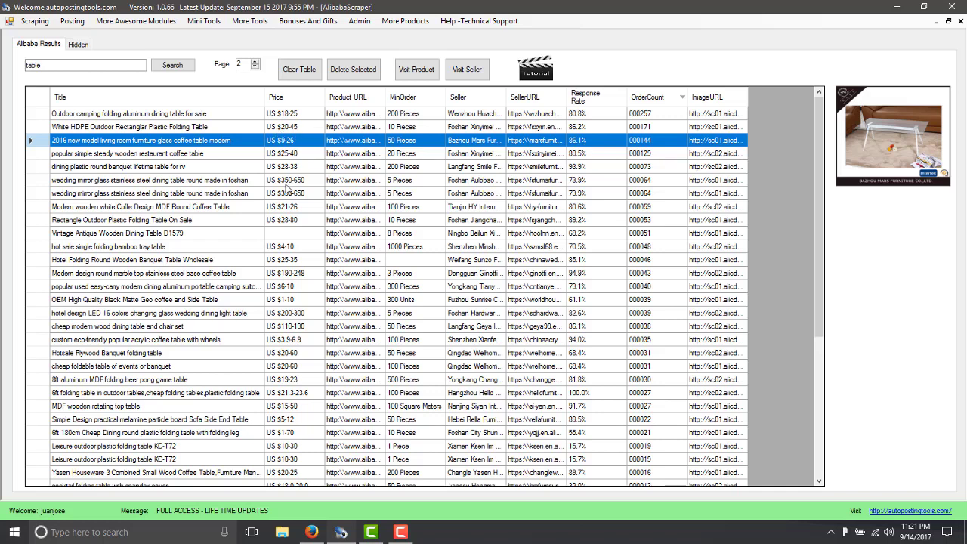
click(291, 128)
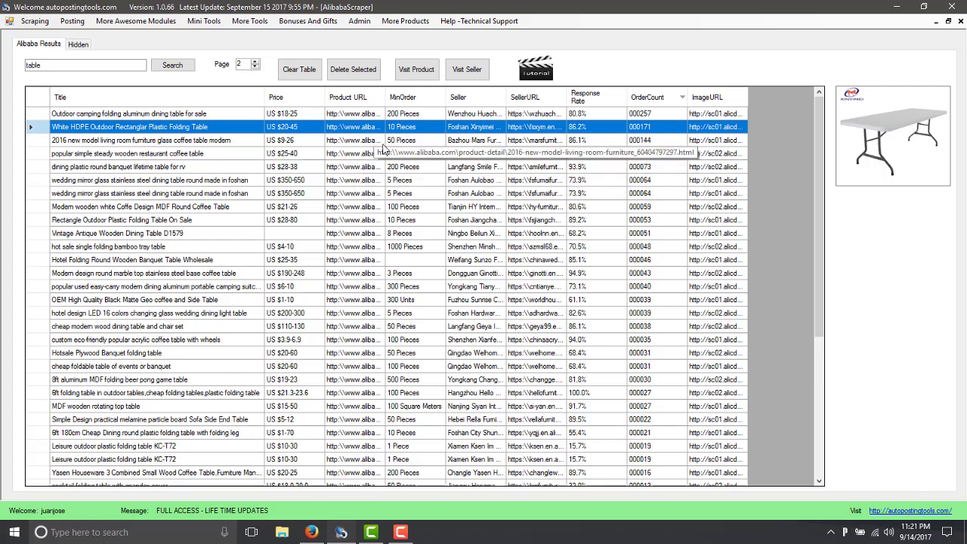
click(645, 117)
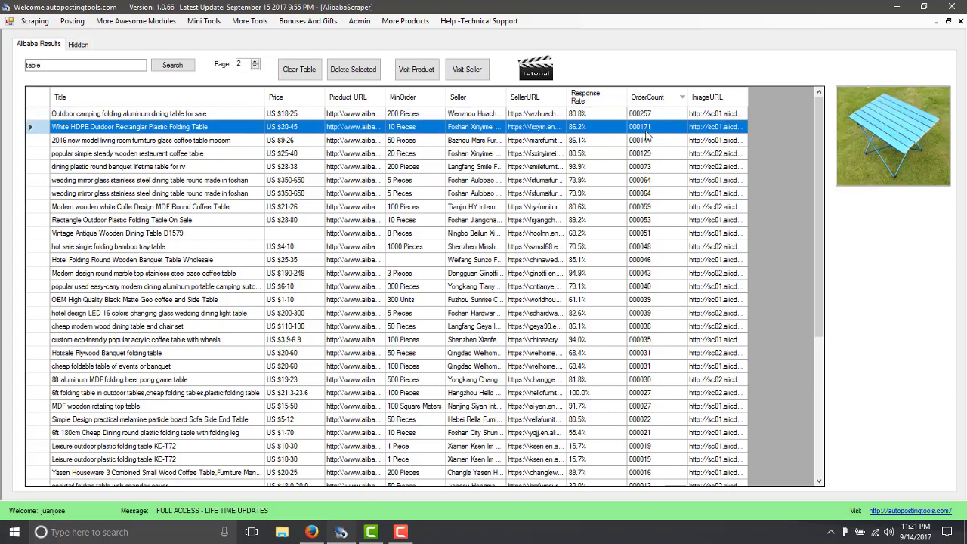
click(646, 129)
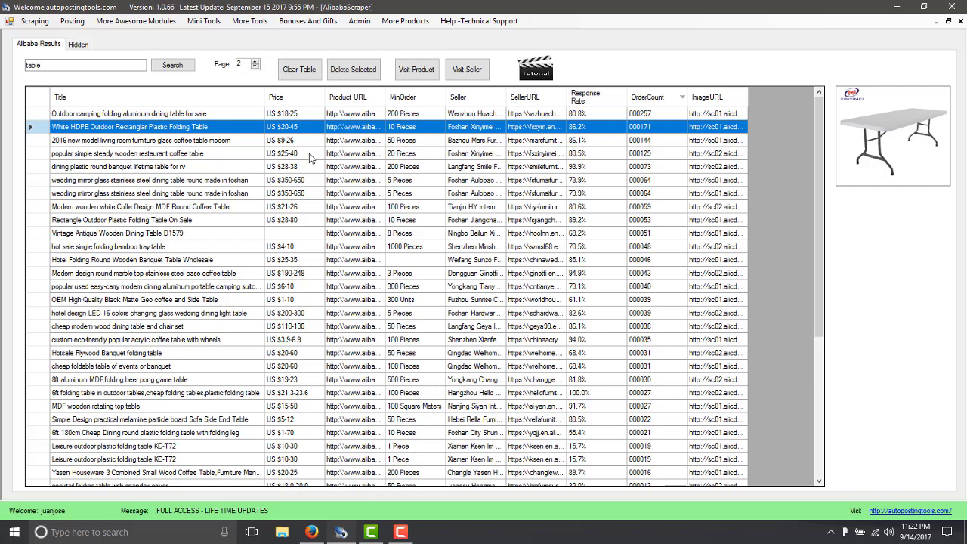
click(309, 155)
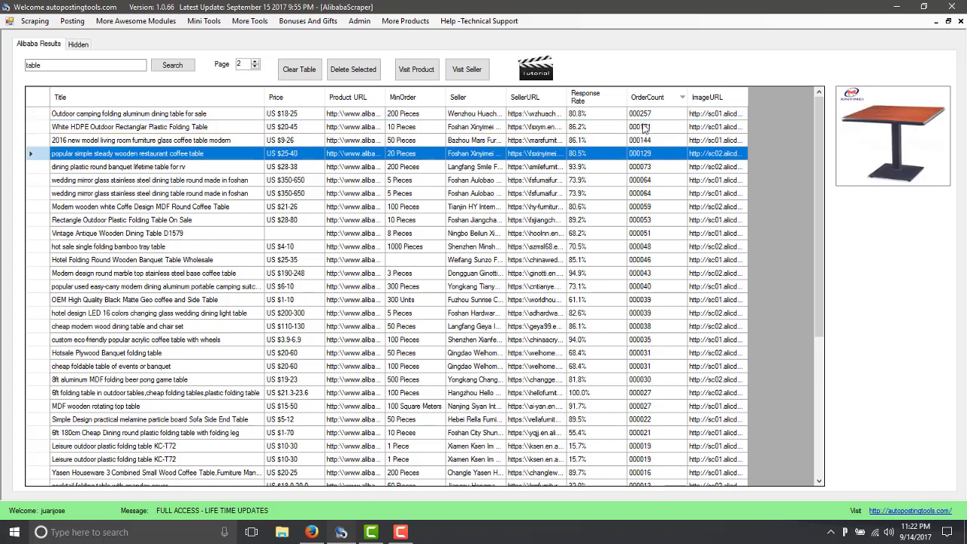
click(636, 220)
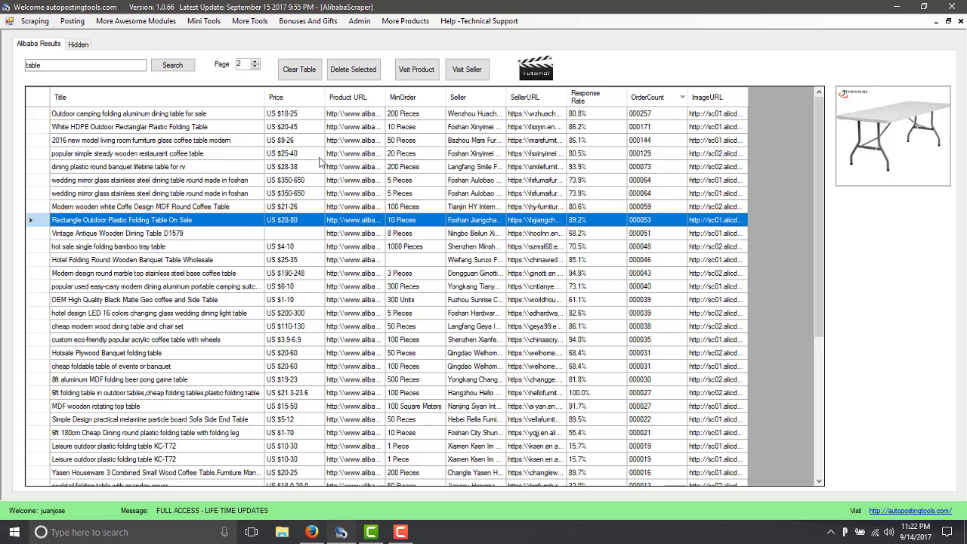
click(230, 154)
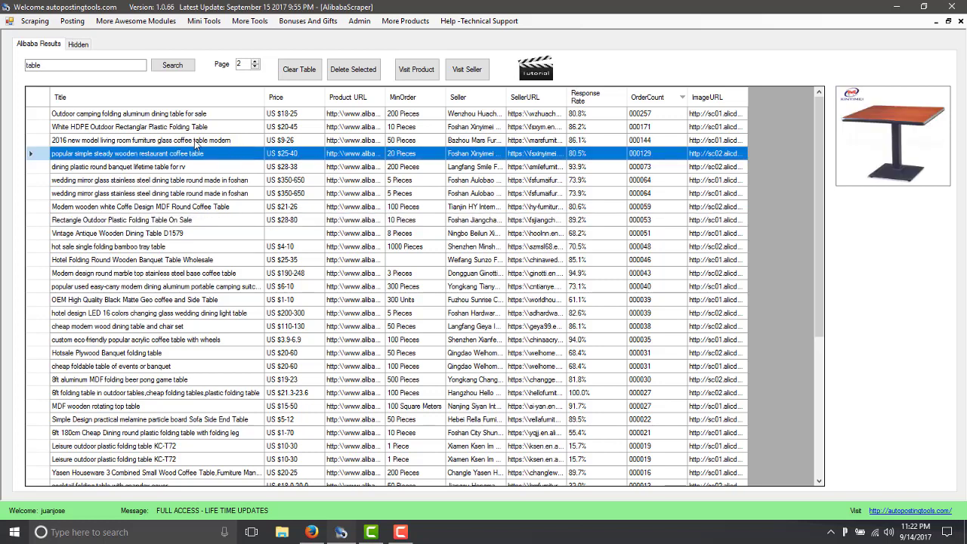
click(35, 22)
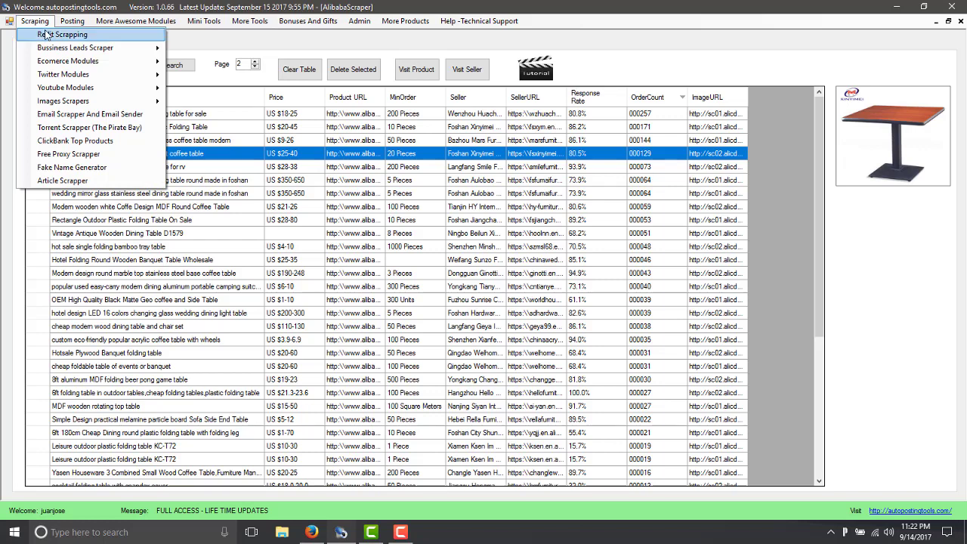
mouse_move(66, 65)
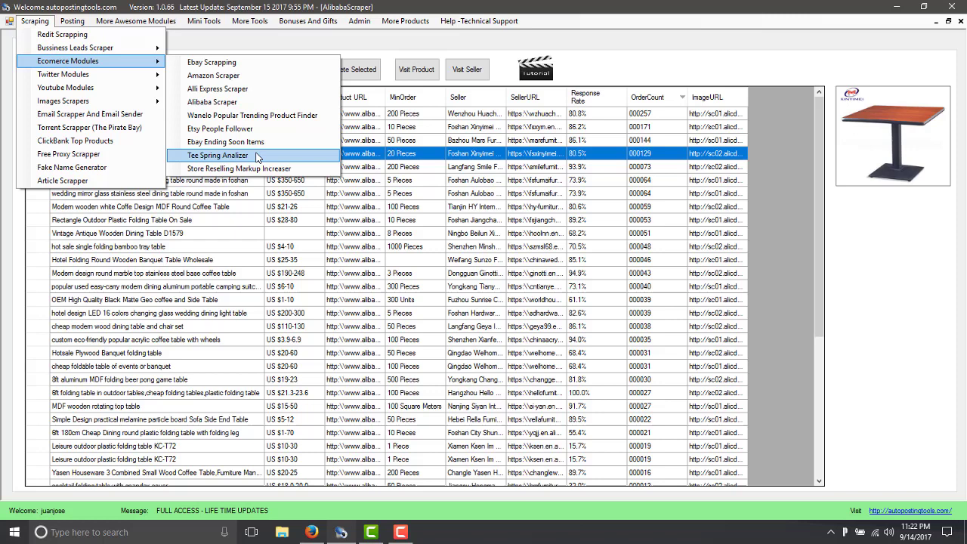
mouse_move(133, 88)
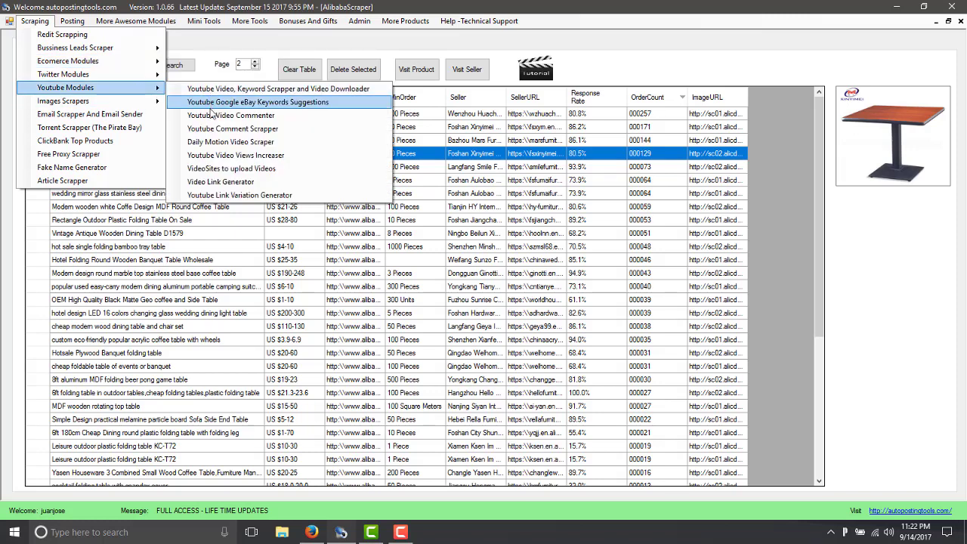
click(84, 24)
click(409, 206)
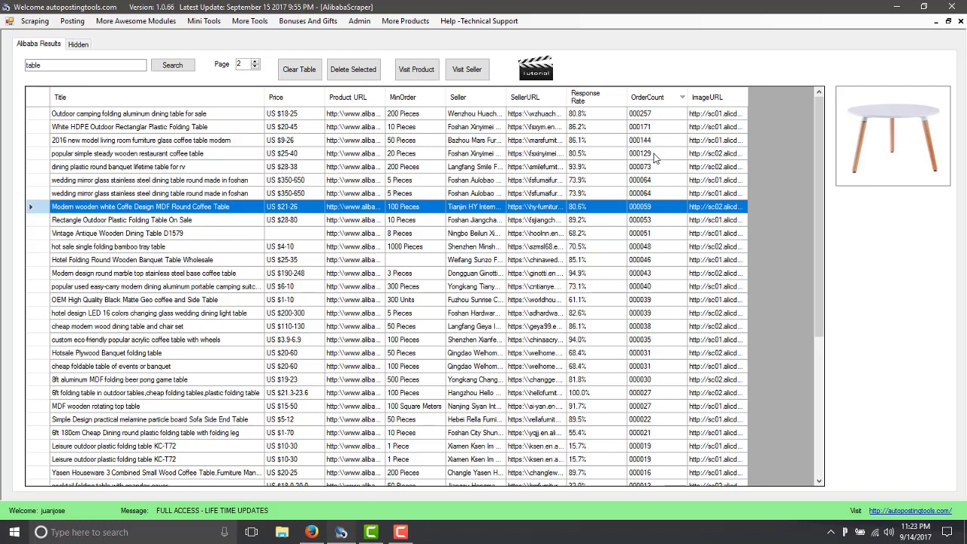
click(647, 115)
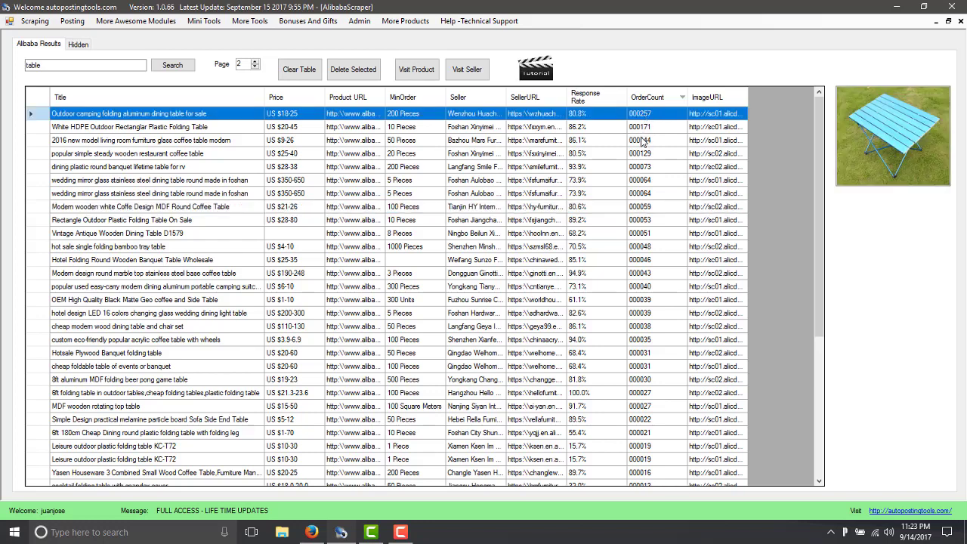